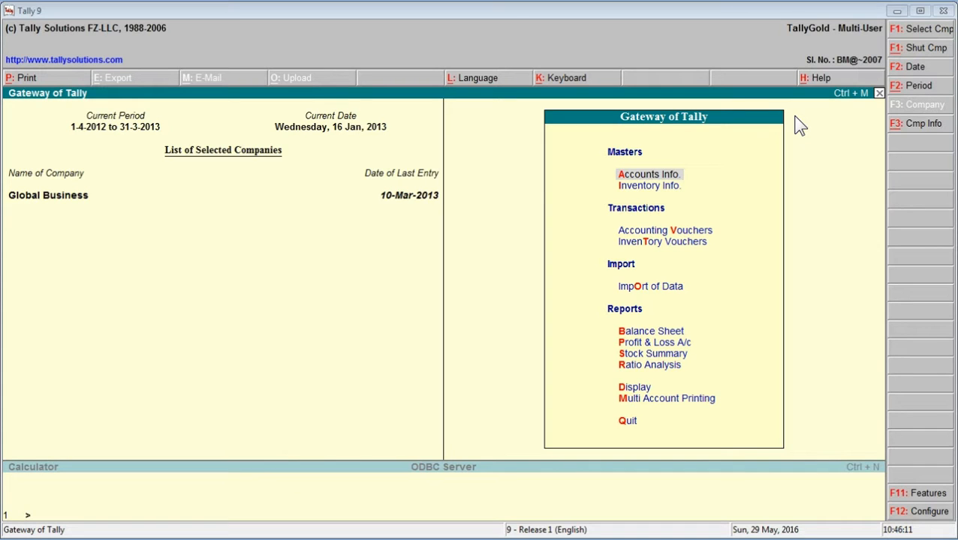
key("Down")
key("Down")
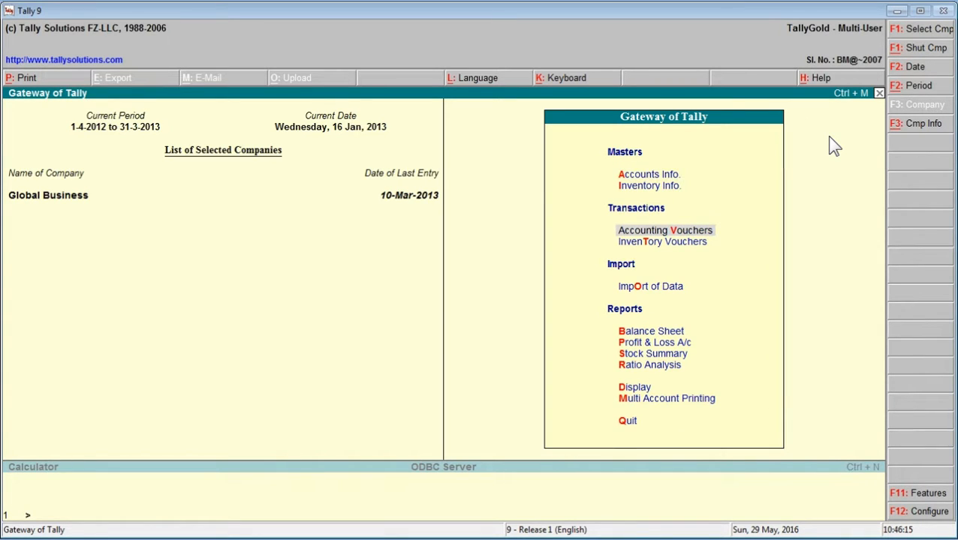
key("Return")
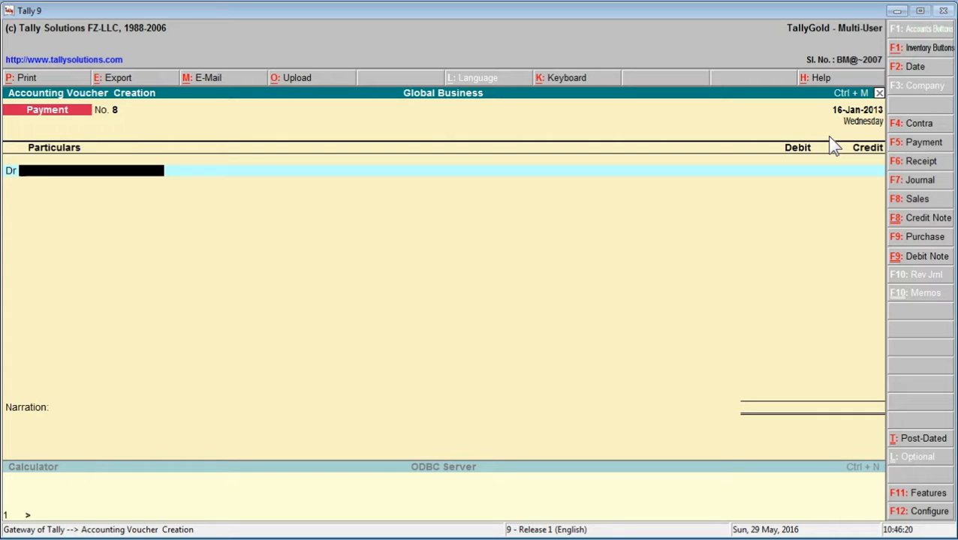
left_click(910, 203)
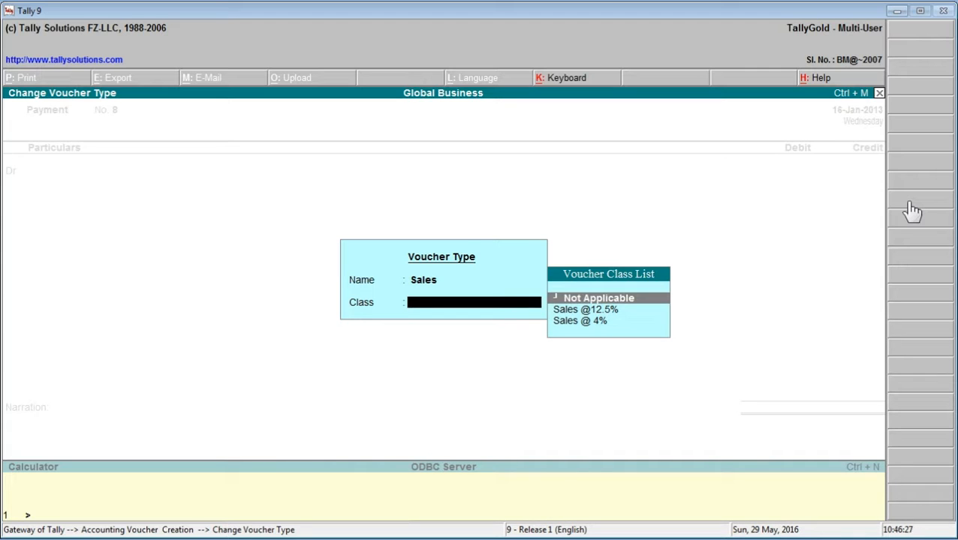
type("L")
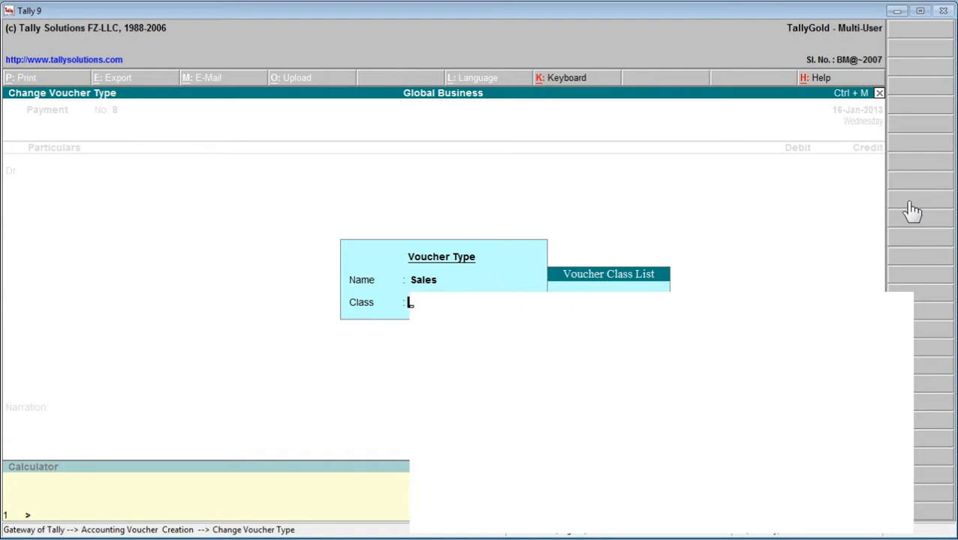
key("BackSpace")
key("Down")
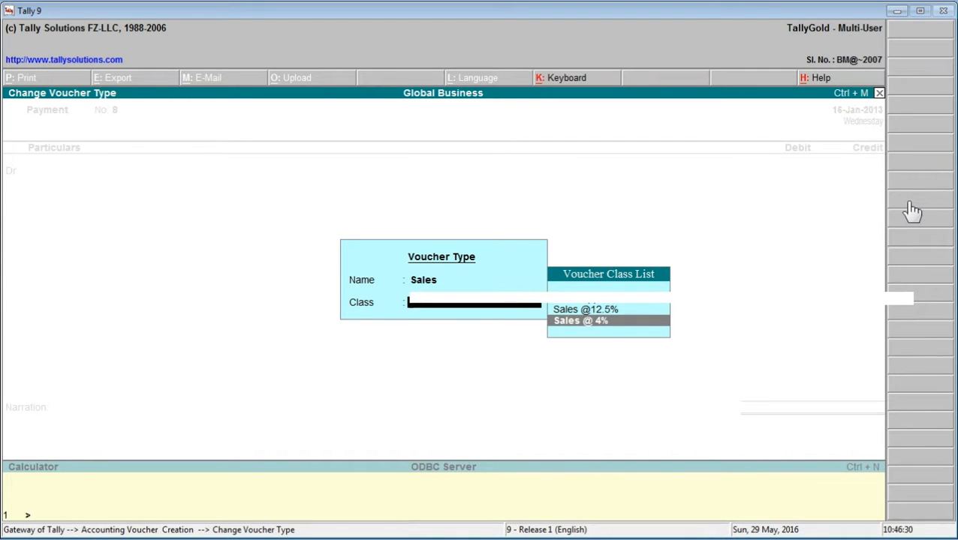
key("Up")
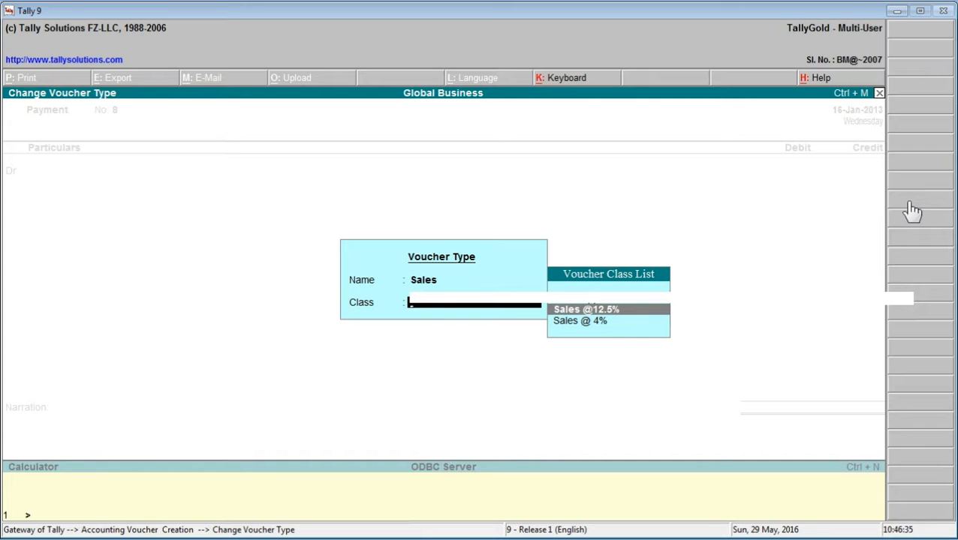
key("Return")
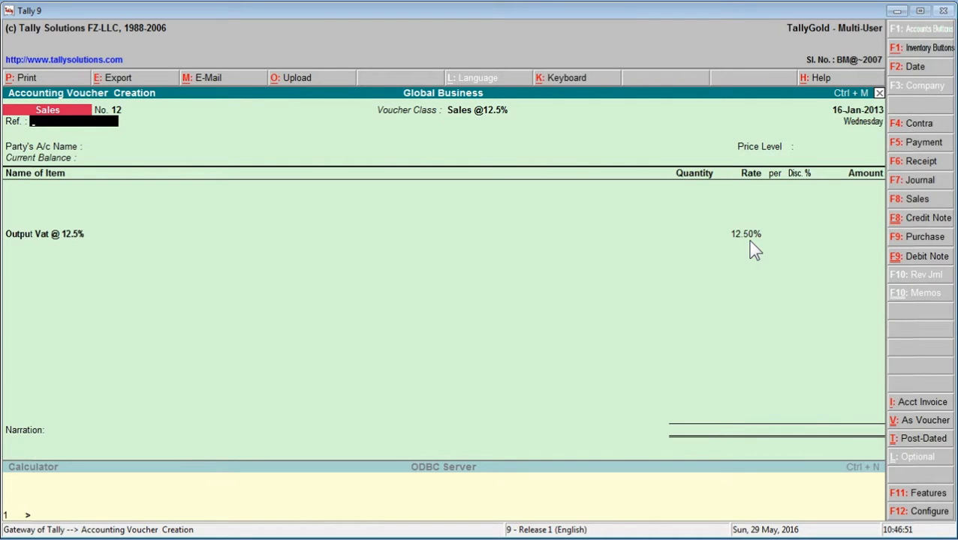
Leave the reference blank, choose Java Trading Company as the party account and set the price level to Not Applicable
key("Return")
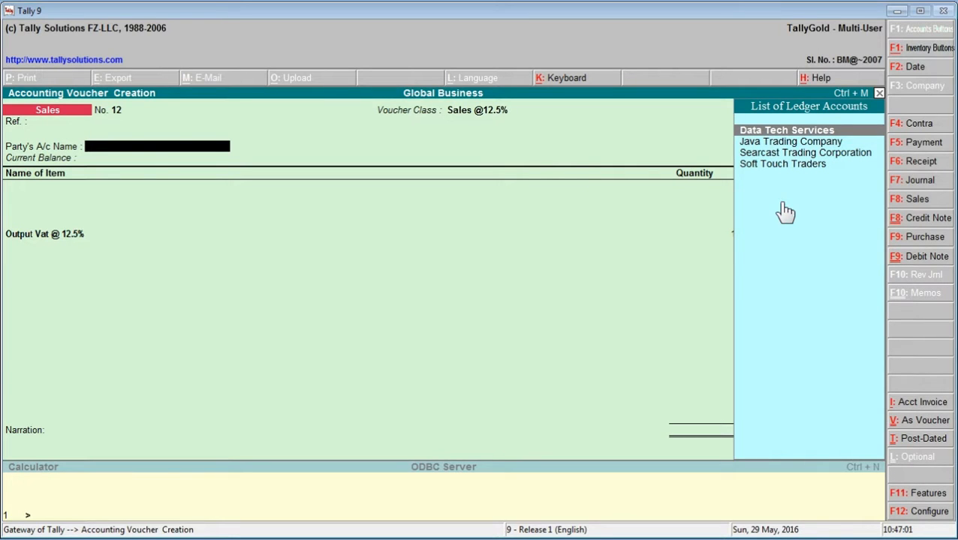
type("J")
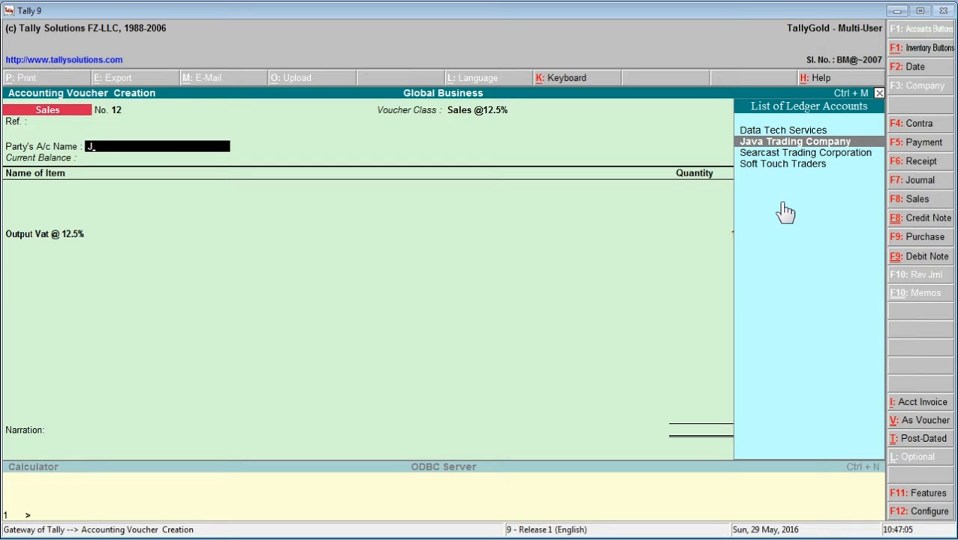
key("Return")
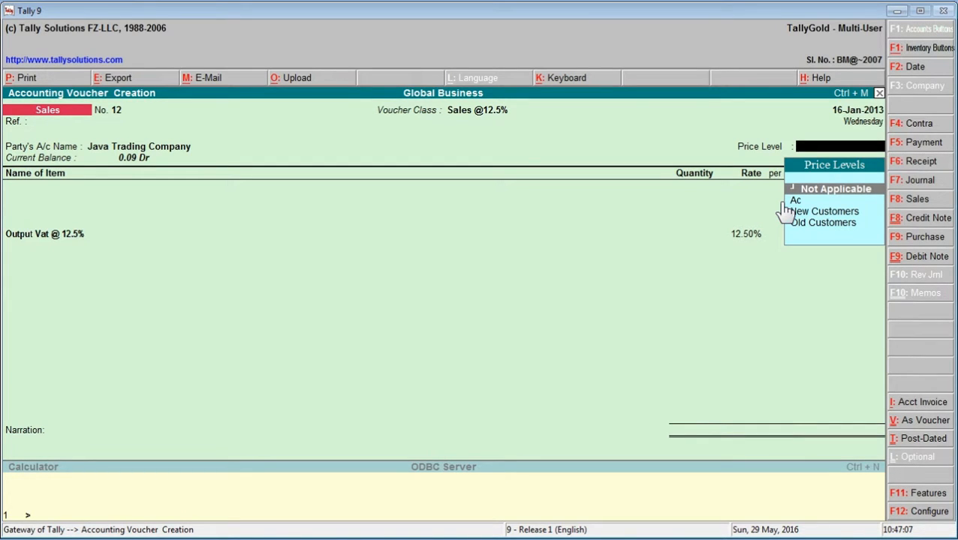
key("Return")
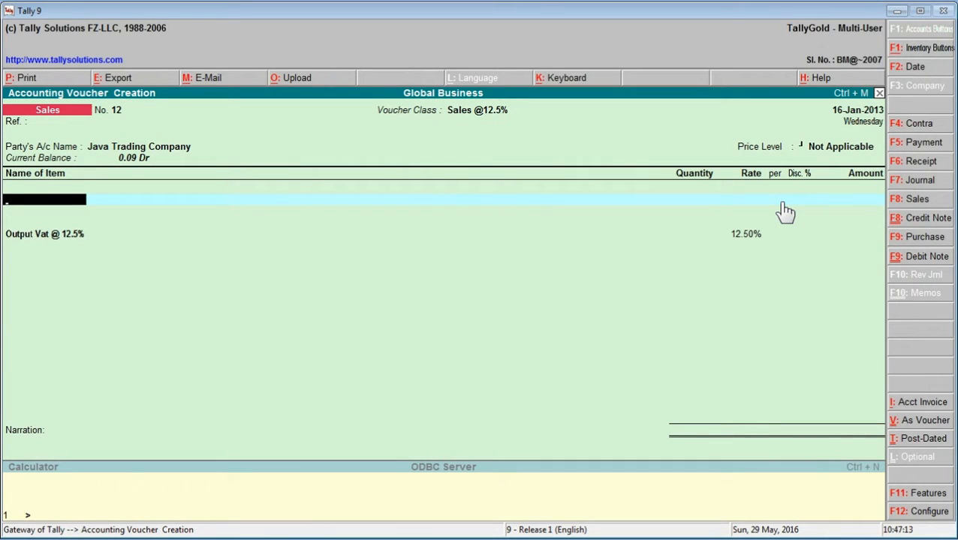
Enter the item High Capacity Stabiliser with quantity 30 Nos., rate 850 and a 5% discount
type("H")
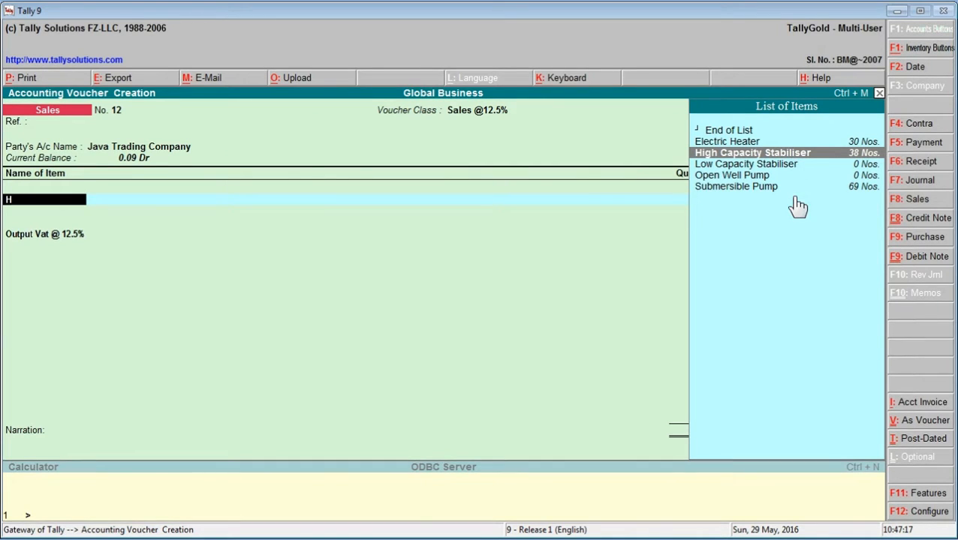
key("Return")
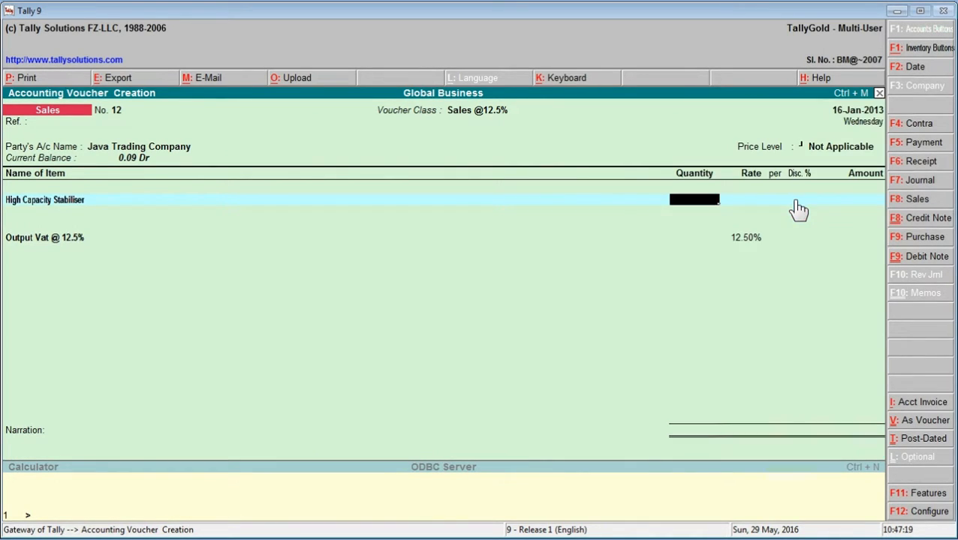
type("30")
key("Return")
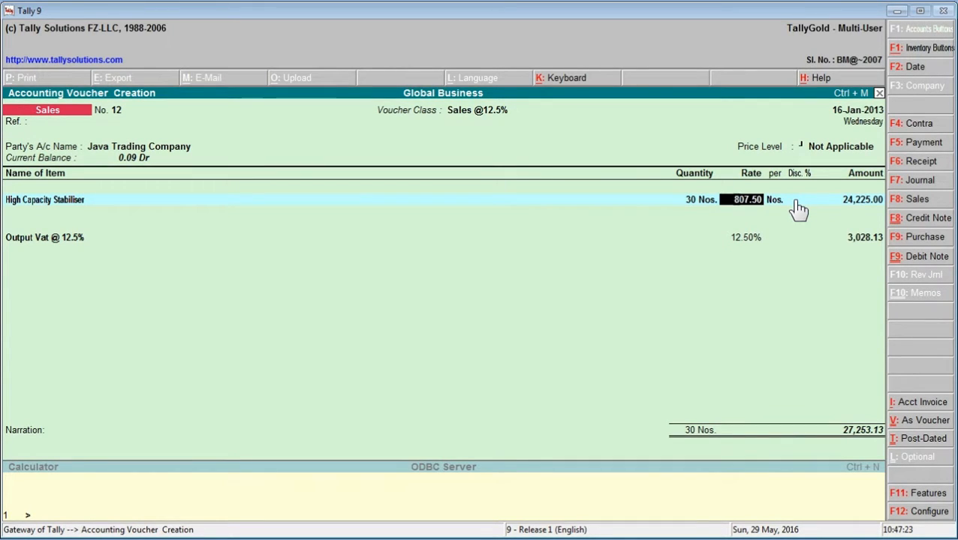
type("850")
key("Return")
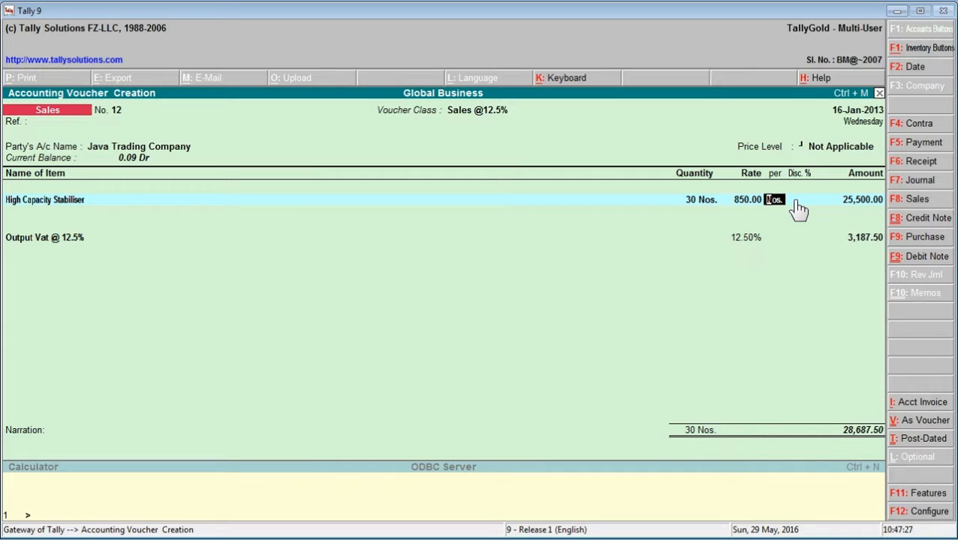
key("Return")
type("5")
key("Return")
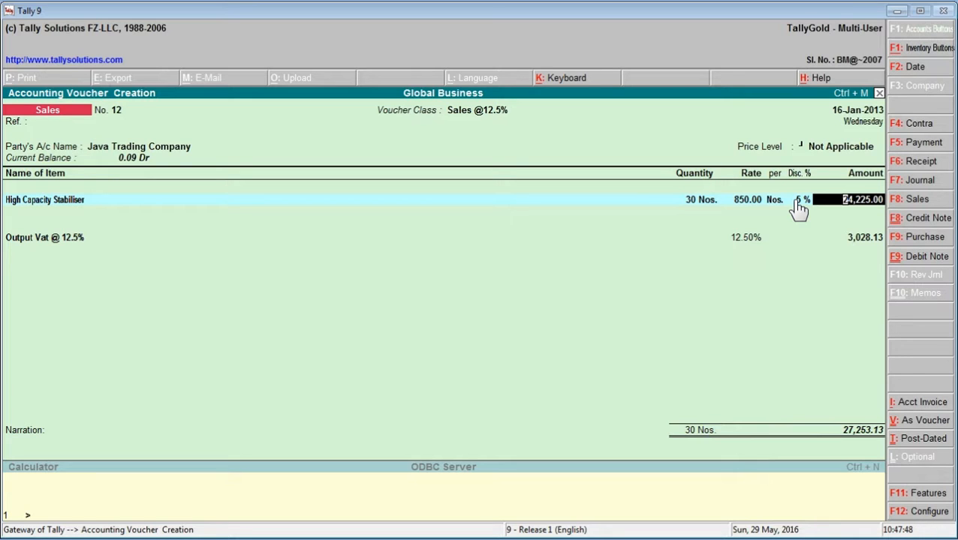
key("Return")
key("Return")
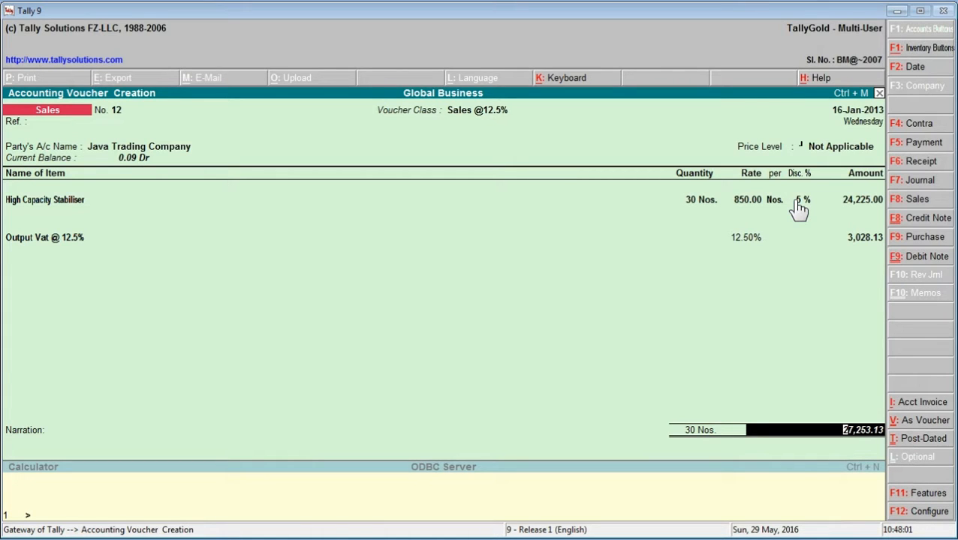
Allocate the full invoice amount in the bill-wise details as New Ref 12, leaving the due date blank
key("Return")
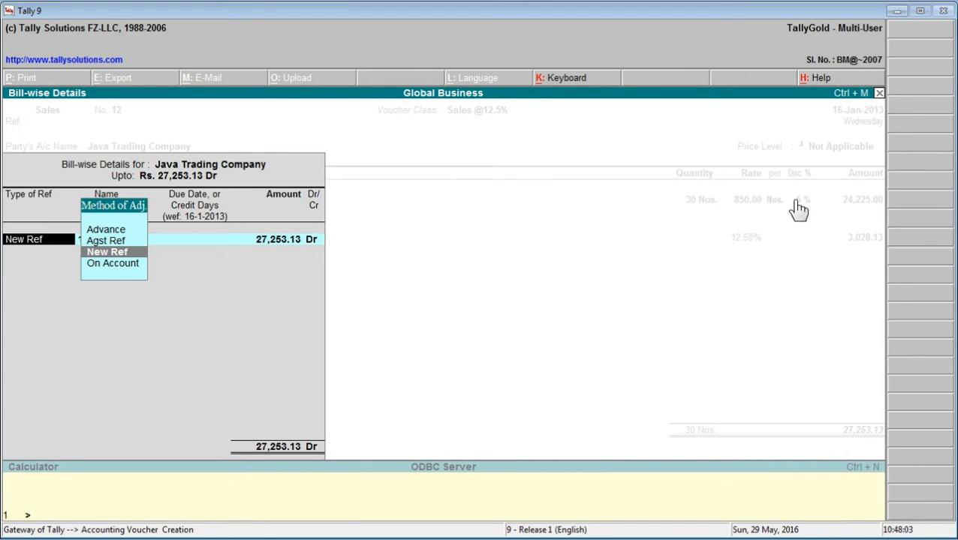
key("Return")
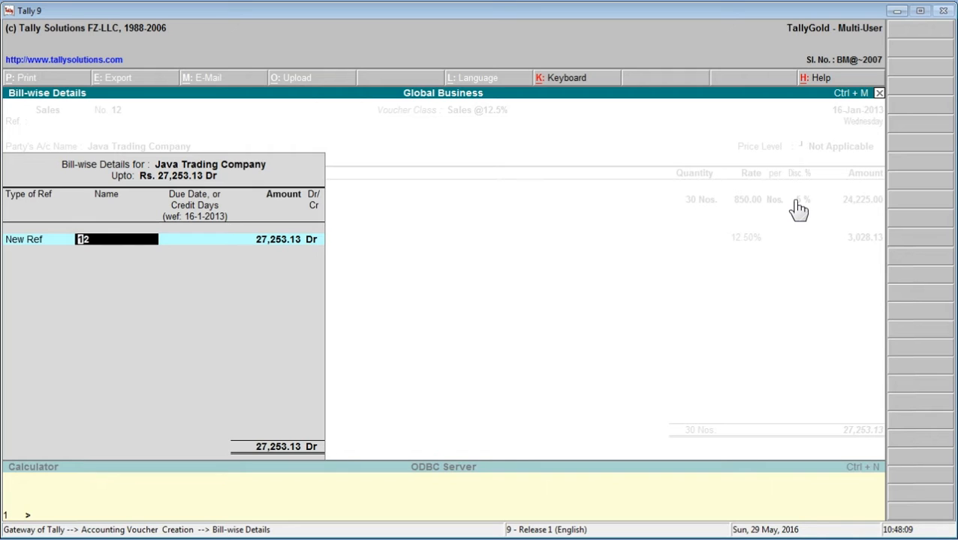
key("Return")
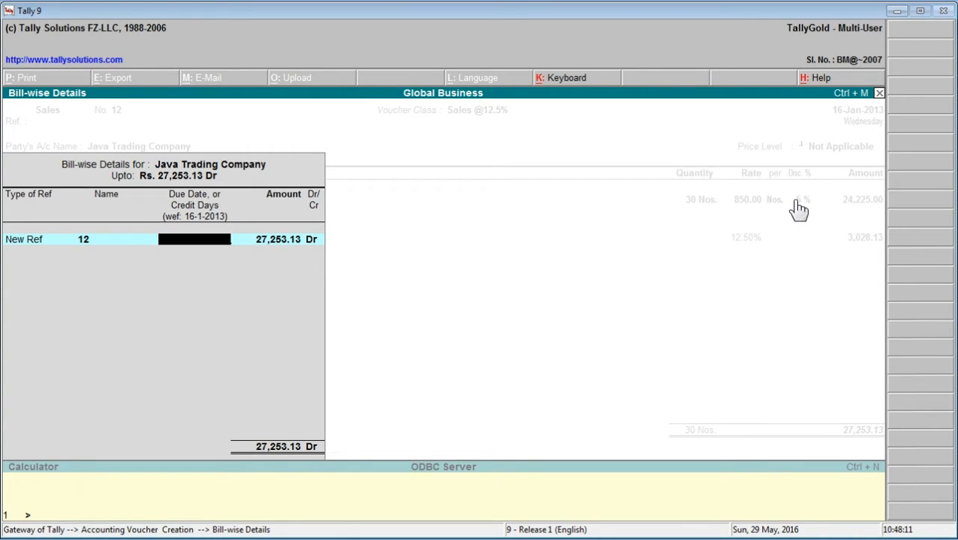
key("Return")
key("Return")
key("Return")
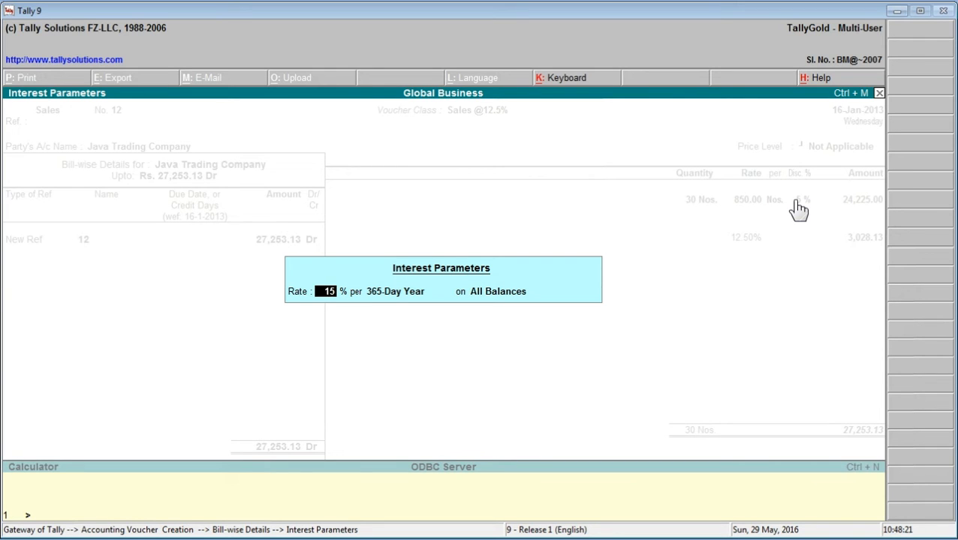
Set the bill's interest rate to 0% and save the sales voucher without a narration
type("0")
key("Return")
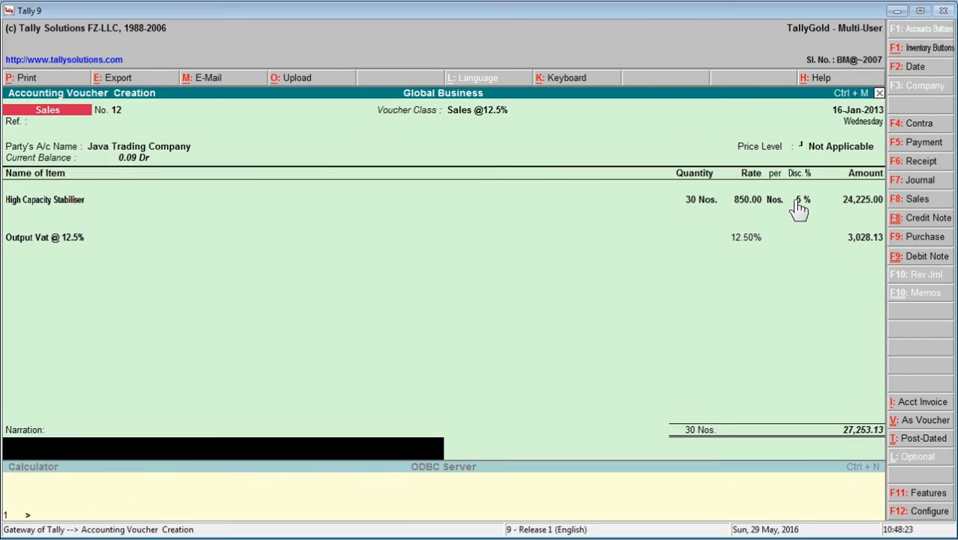
key("Return")
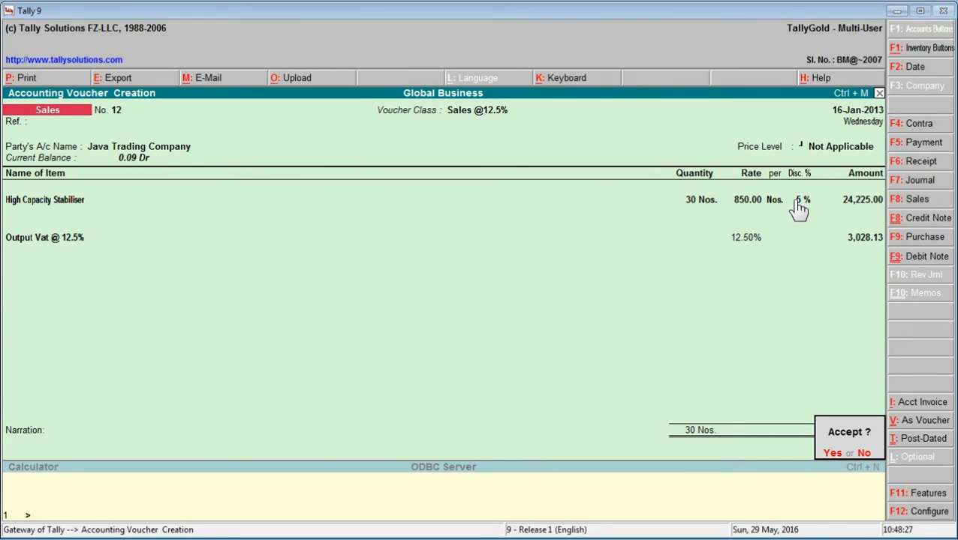
key("Return")
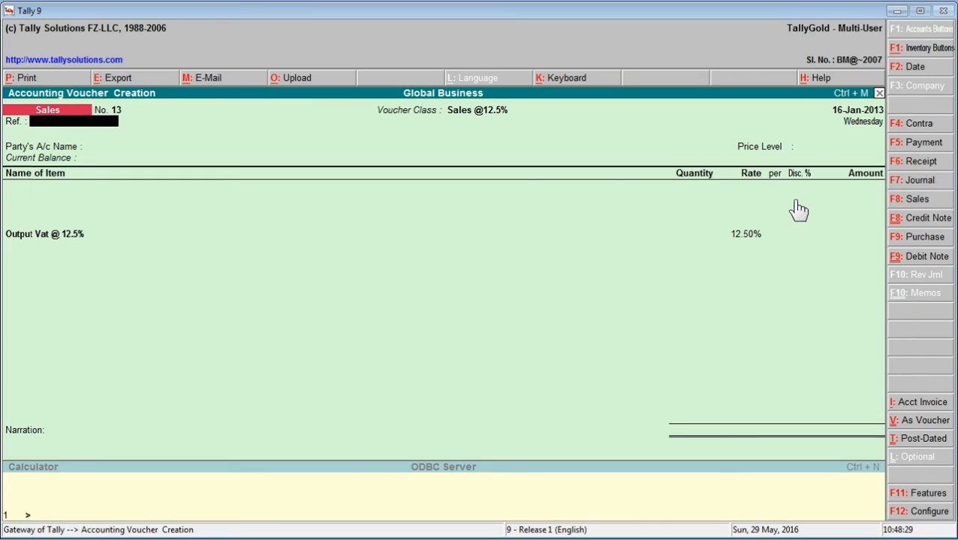